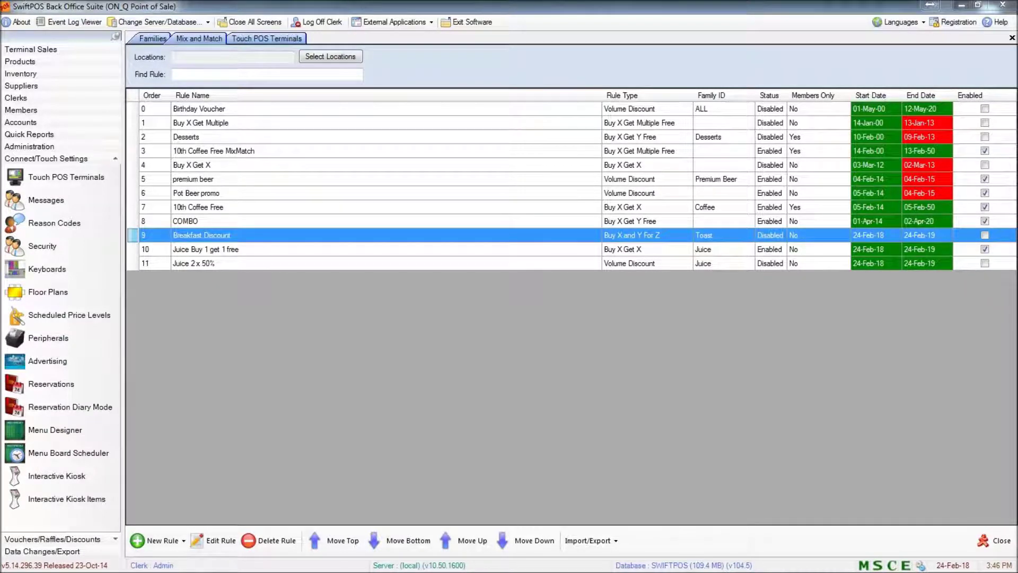
Step: Open rule 10 'Juice Buy 1 get 1 free' to view its settings
click(268, 253)
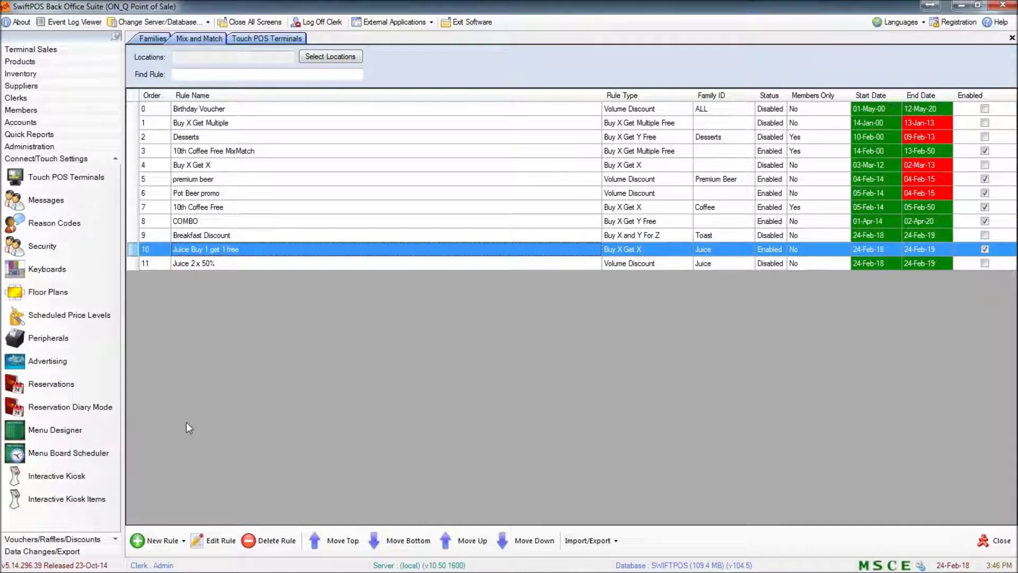
click(214, 546)
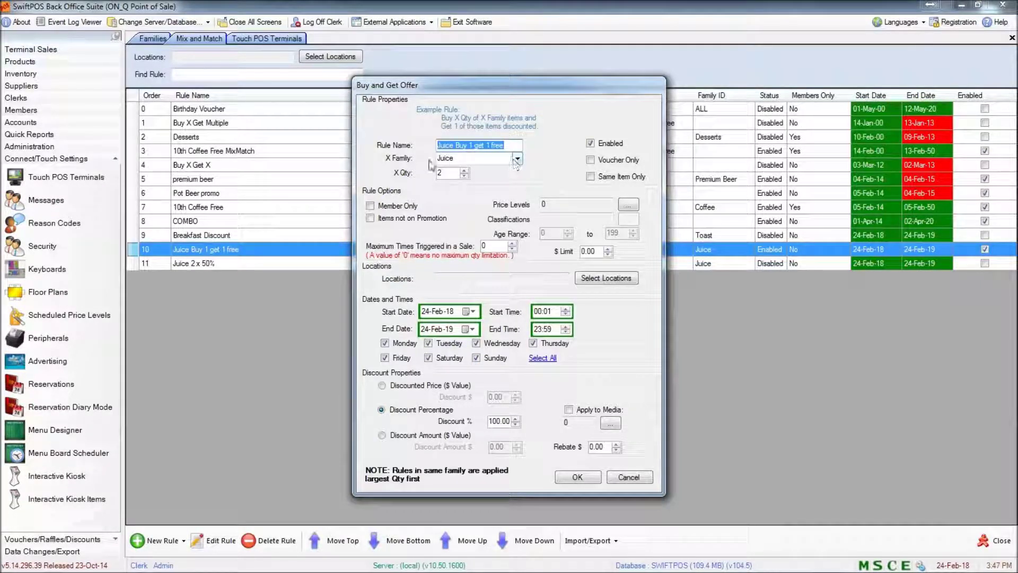
Step: Confirm the rule unchanged: X Family Juice, X Qty 2, 100% discount
key(Tab)
key(Tab)
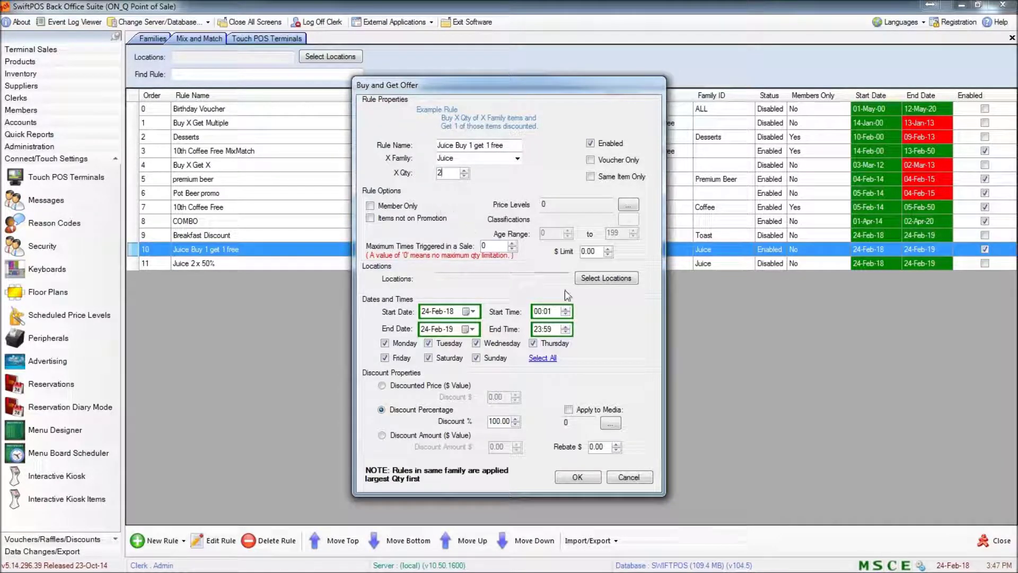
click(577, 477)
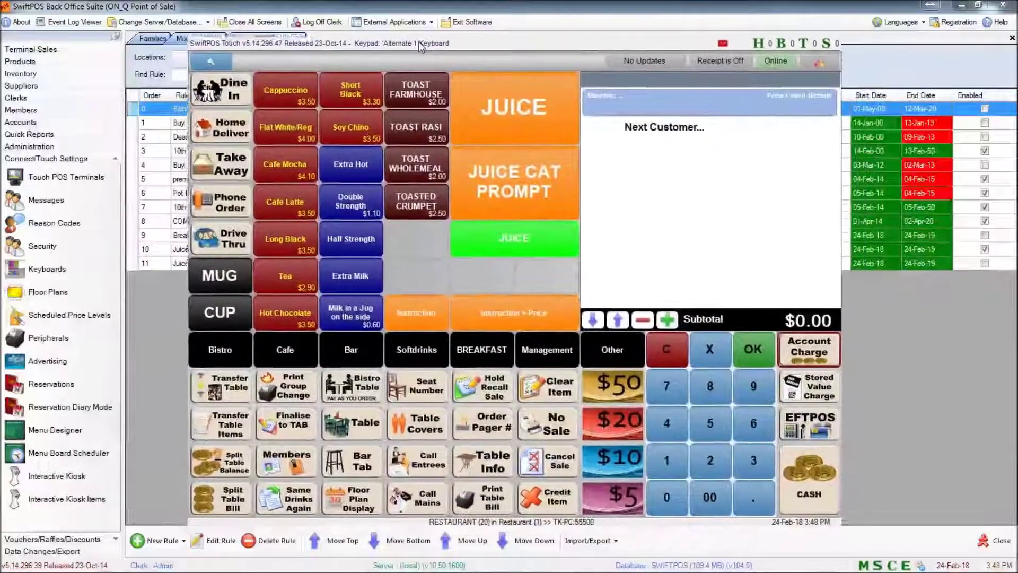
Step: Ring up a Pinapple Juice and an Orange Juice, earning a $2.70 Mix and Match discount
drag(421, 46, 422, 34)
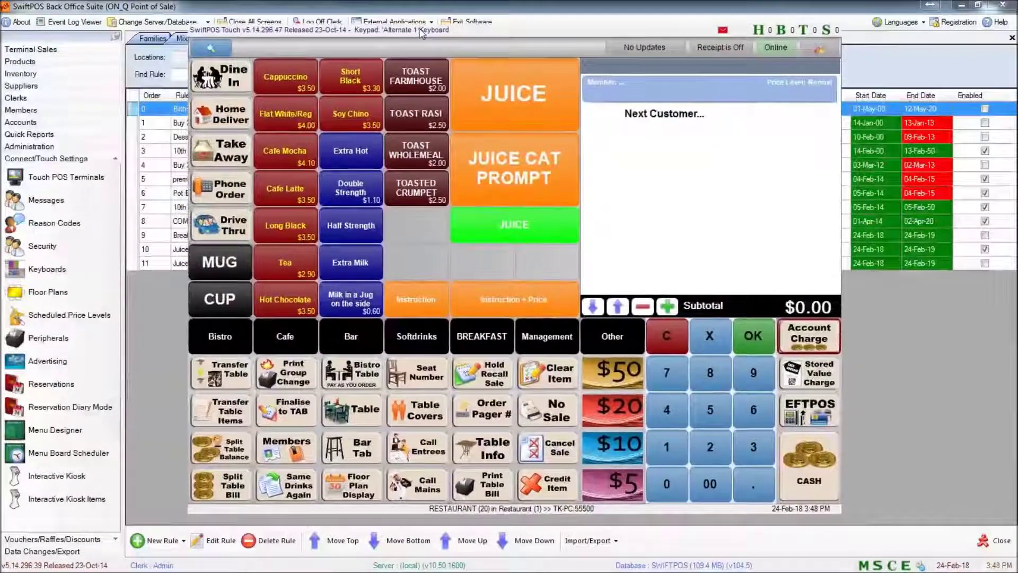
click(524, 95)
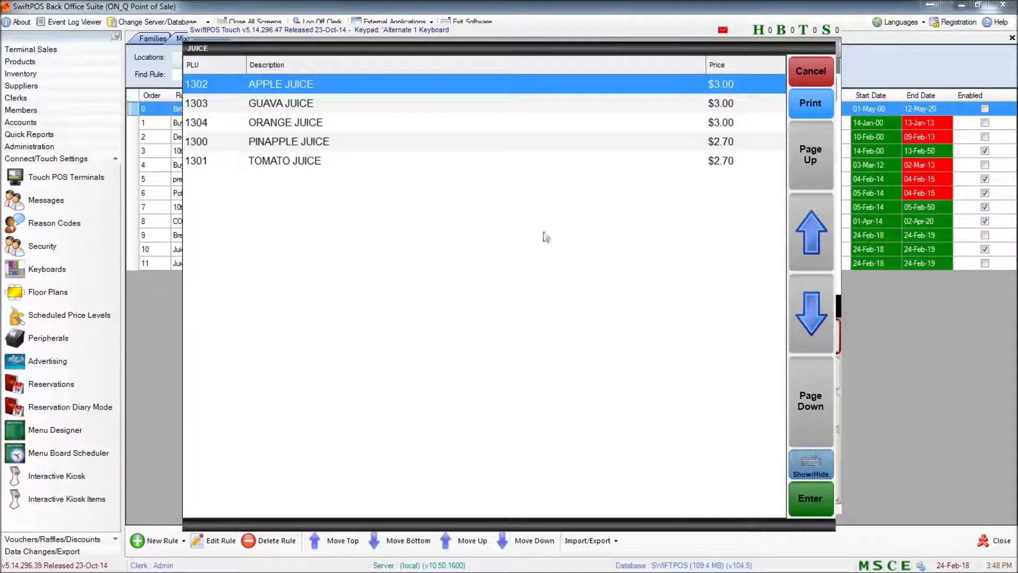
click(730, 142)
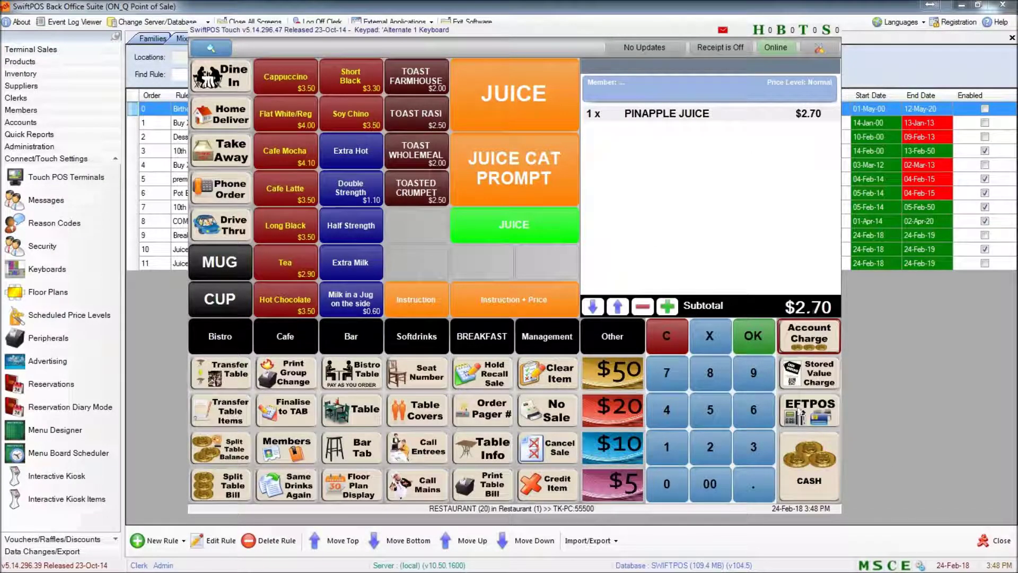
click(542, 113)
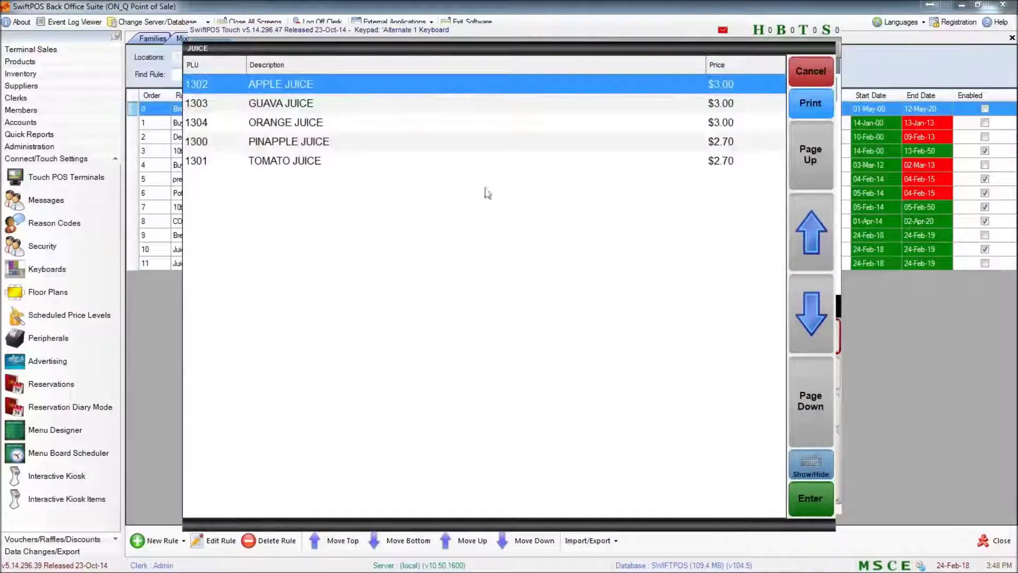
click(313, 123)
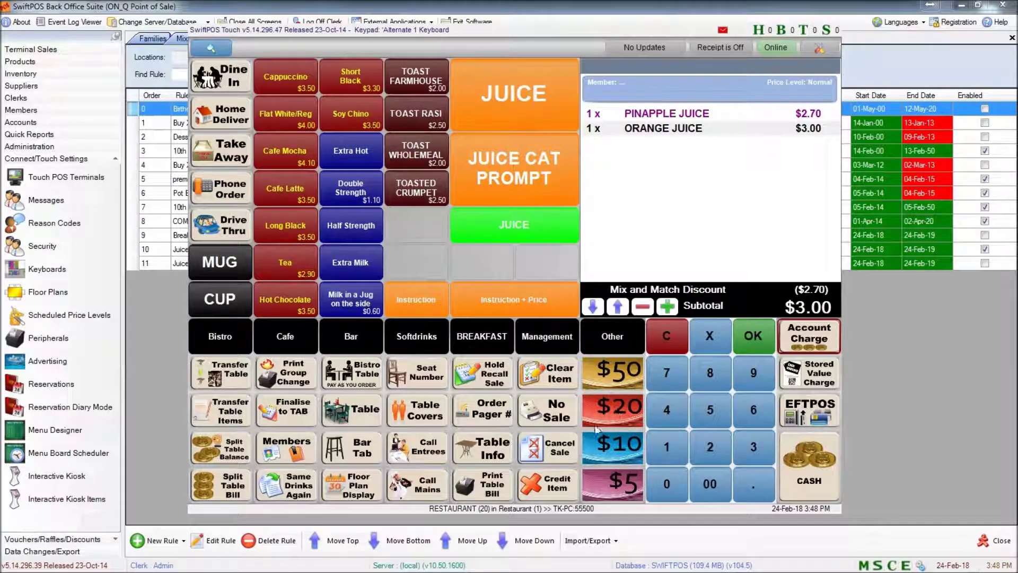
Step: Cancel the sale and ring up Orange Juice then Pinapple Juice, checking the $2.70 discount
click(547, 448)
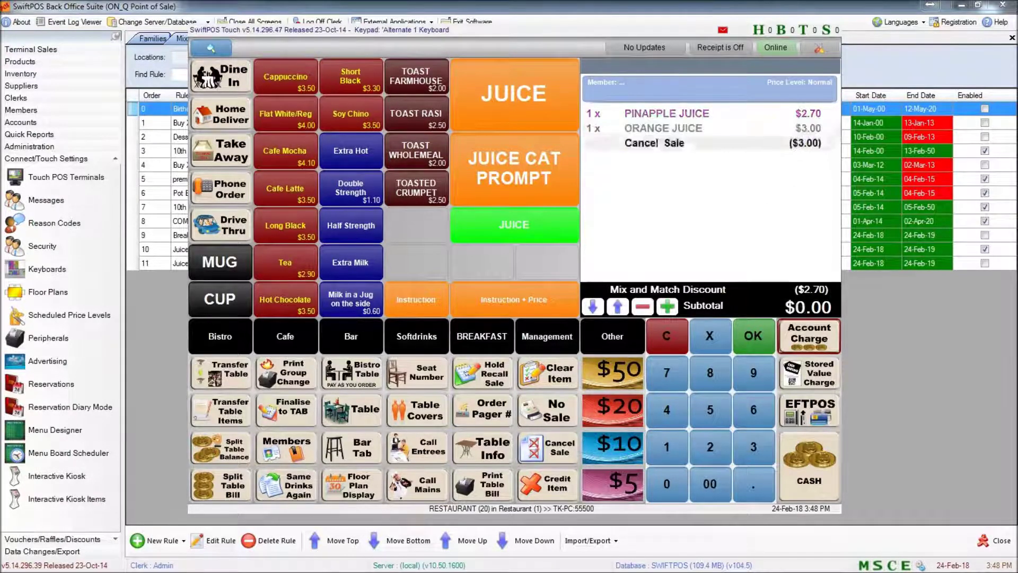
click(567, 104)
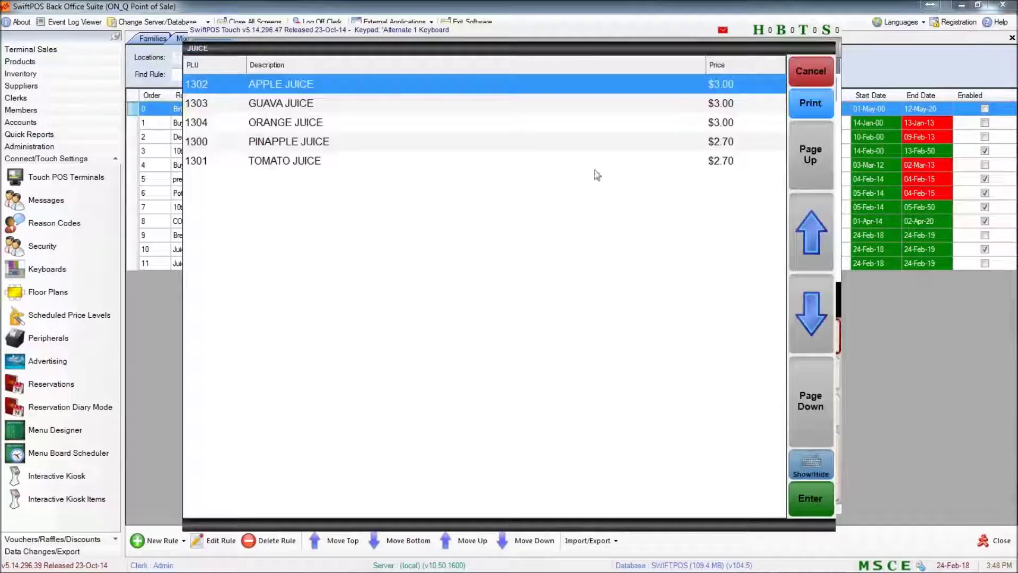
double_click(305, 125)
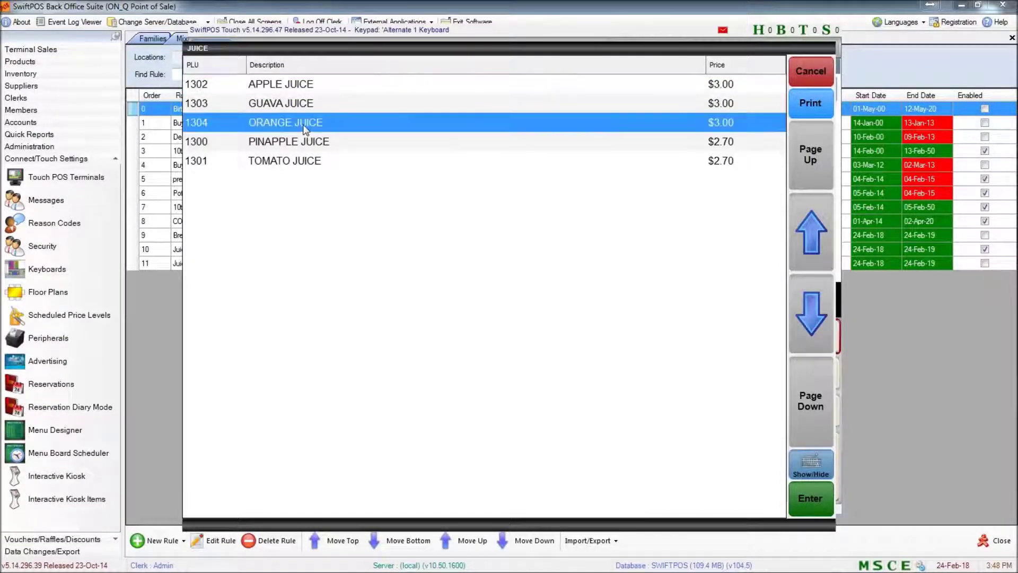
click(539, 106)
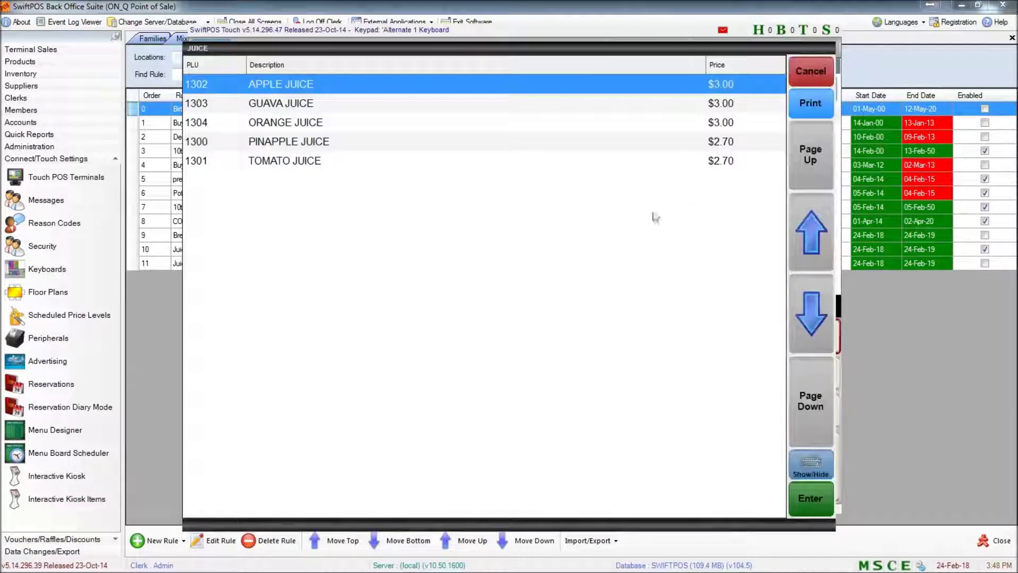
double_click(697, 141)
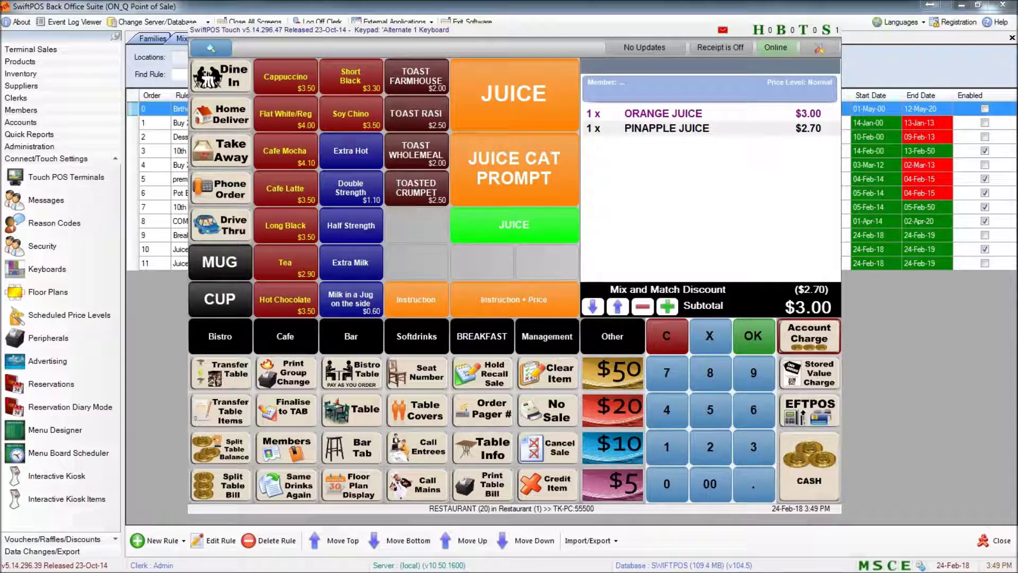
Step: Cancel that sale and ring up two Guava Juices
click(552, 447)
click(514, 93)
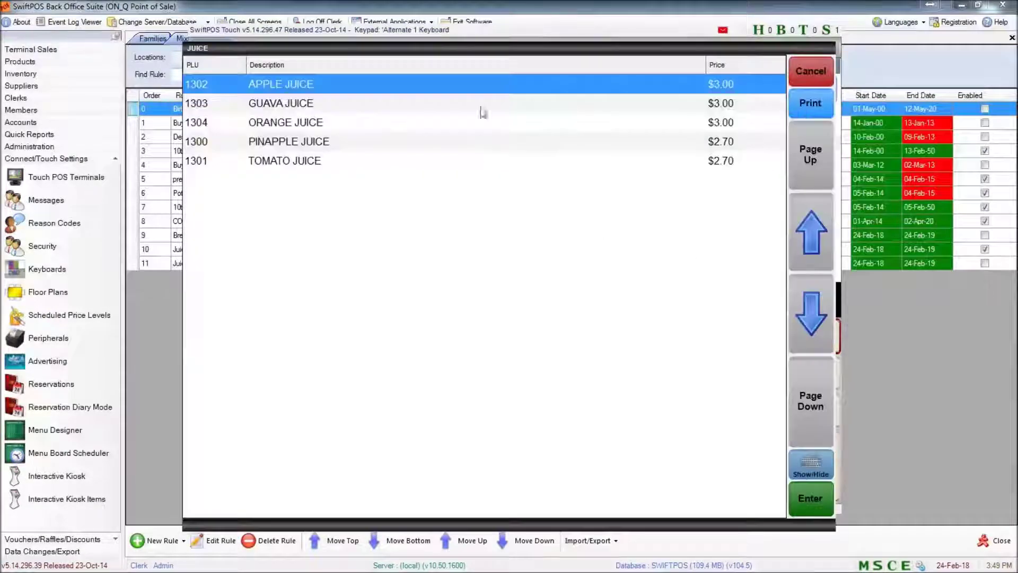
click(725, 105)
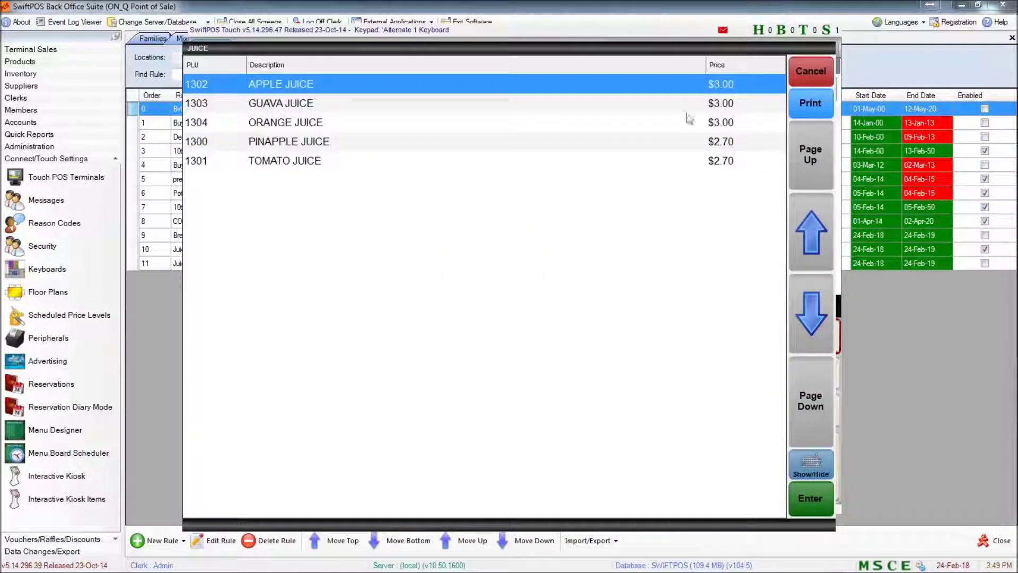
click(688, 106)
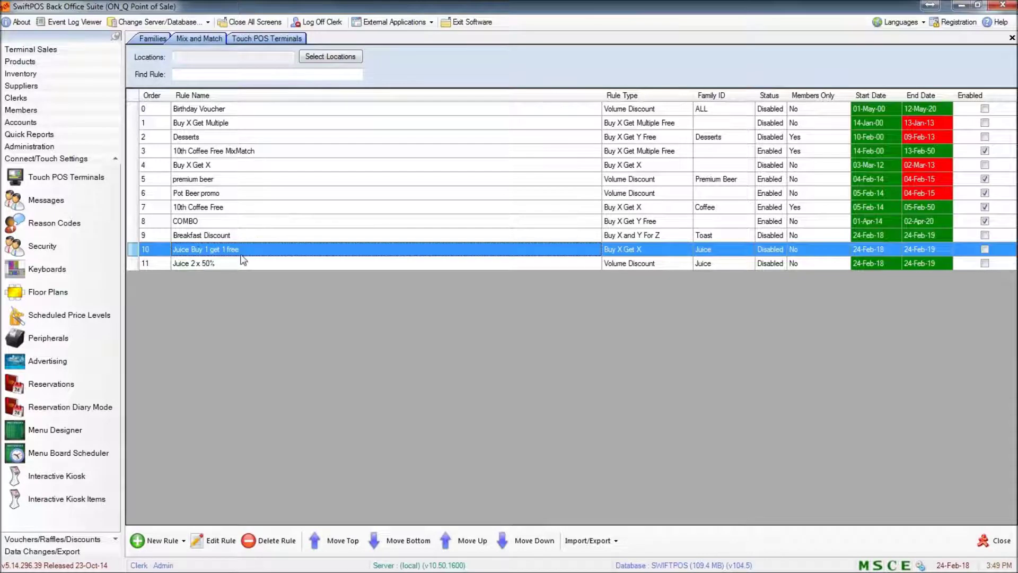
Step: Enable rule 11 'Juice 2 x 50%' for the Juice family and save it
click(246, 263)
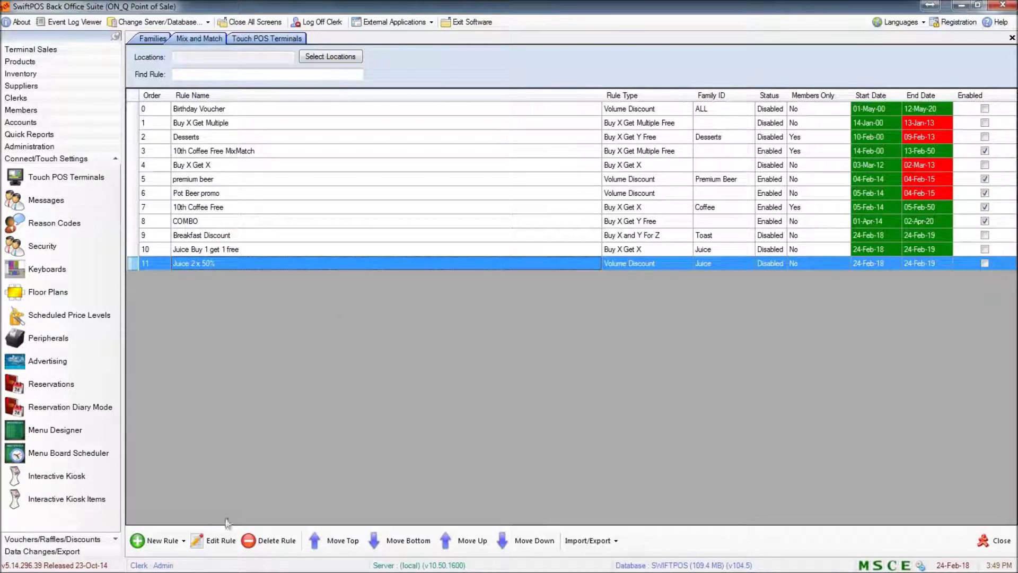
click(216, 539)
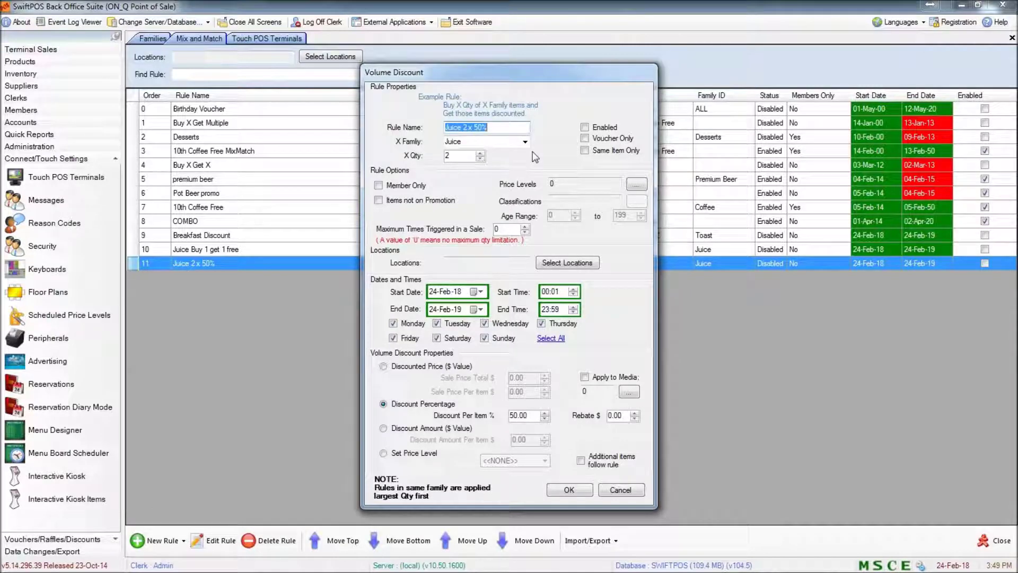
key(Tab)
key(Tab)
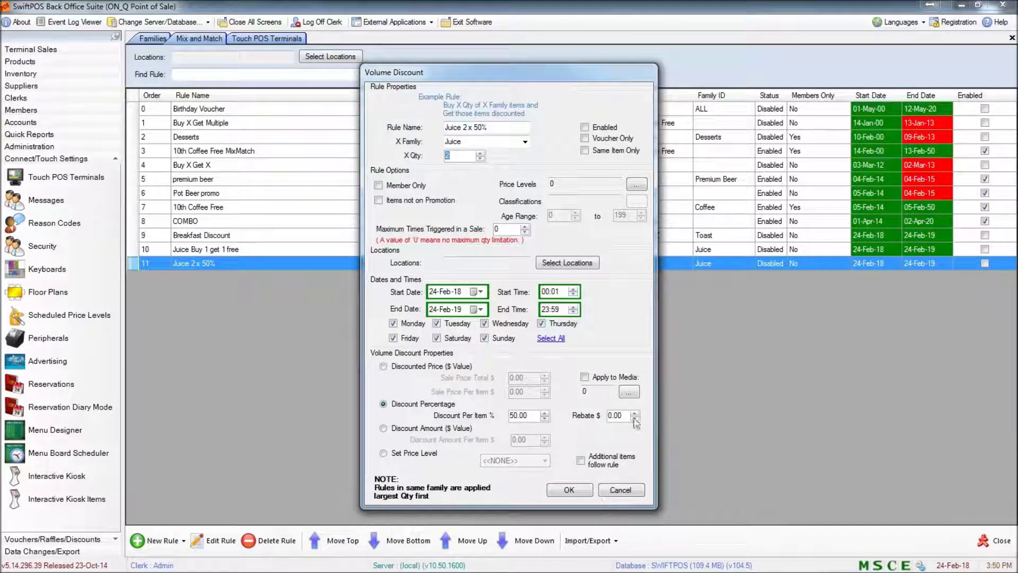
click(602, 129)
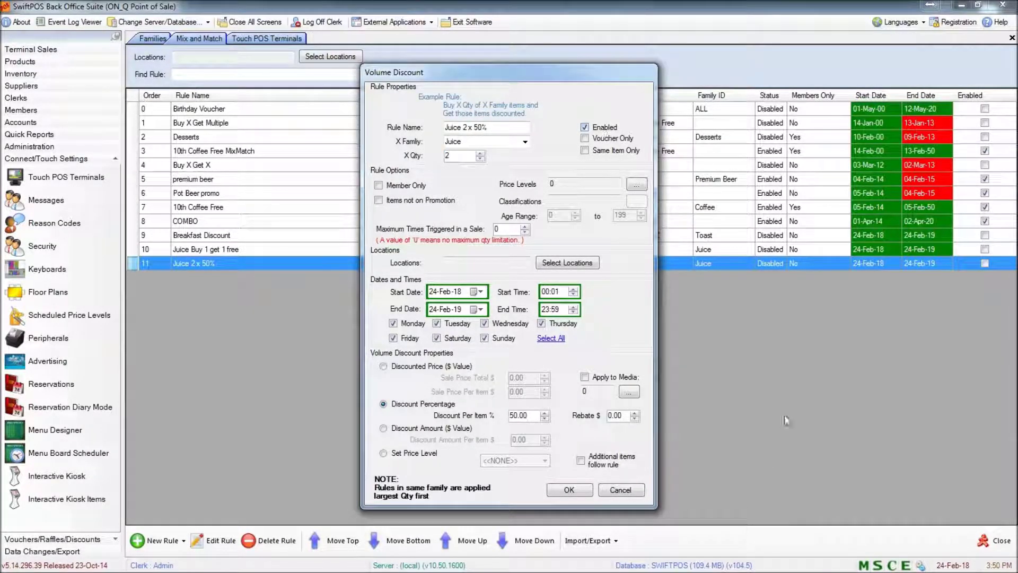
click(569, 490)
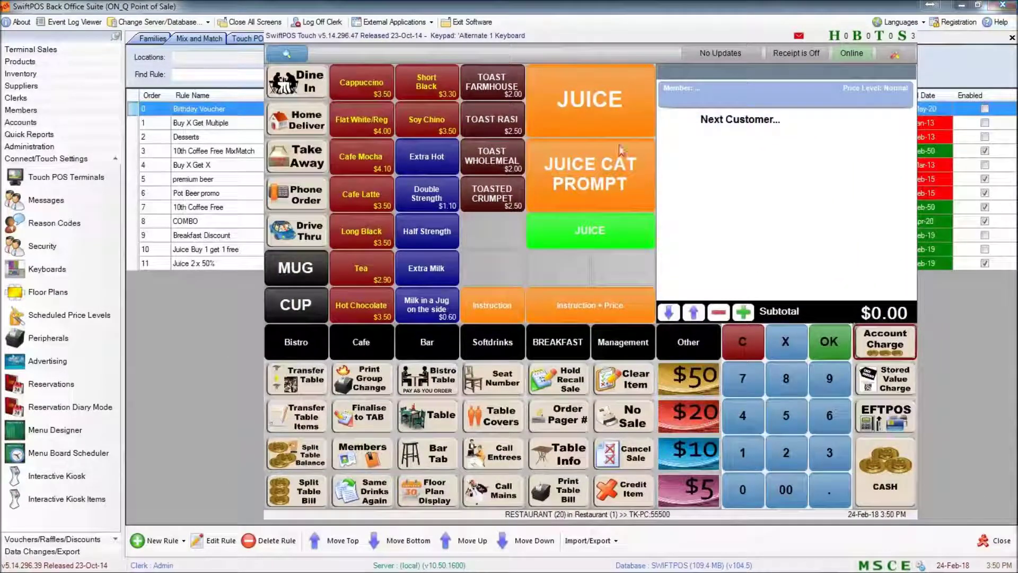
Step: Ring up Orange Juice and Pinapple Juice, confirm the $2.85 discount, and close SwiftPOS Touch
click(605, 111)
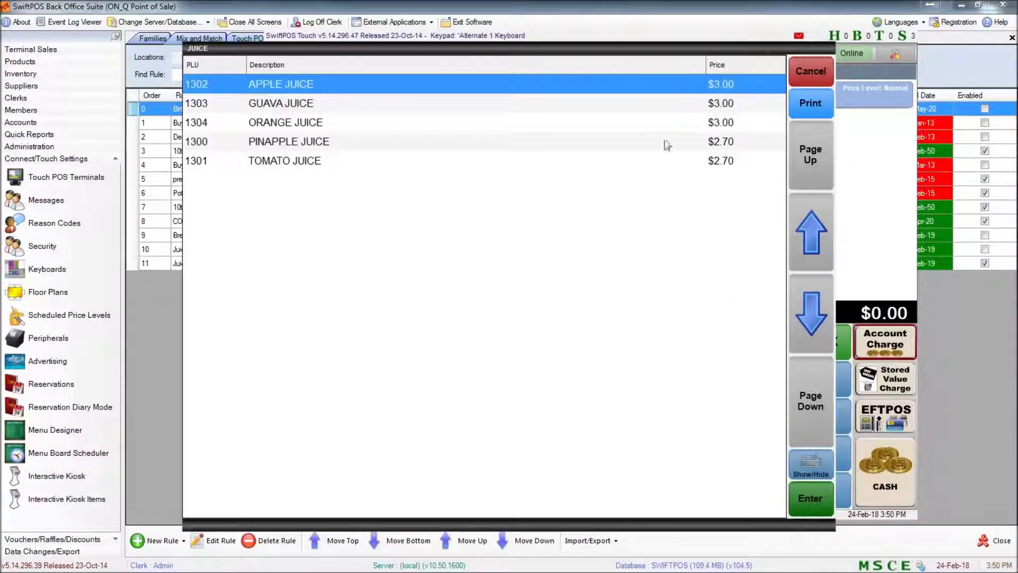
click(321, 120)
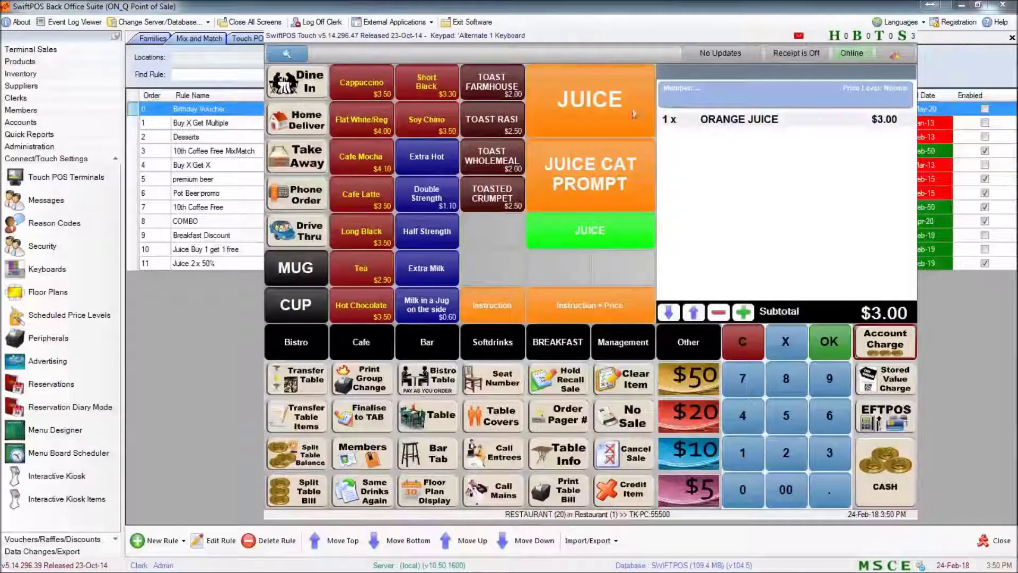
click(635, 114)
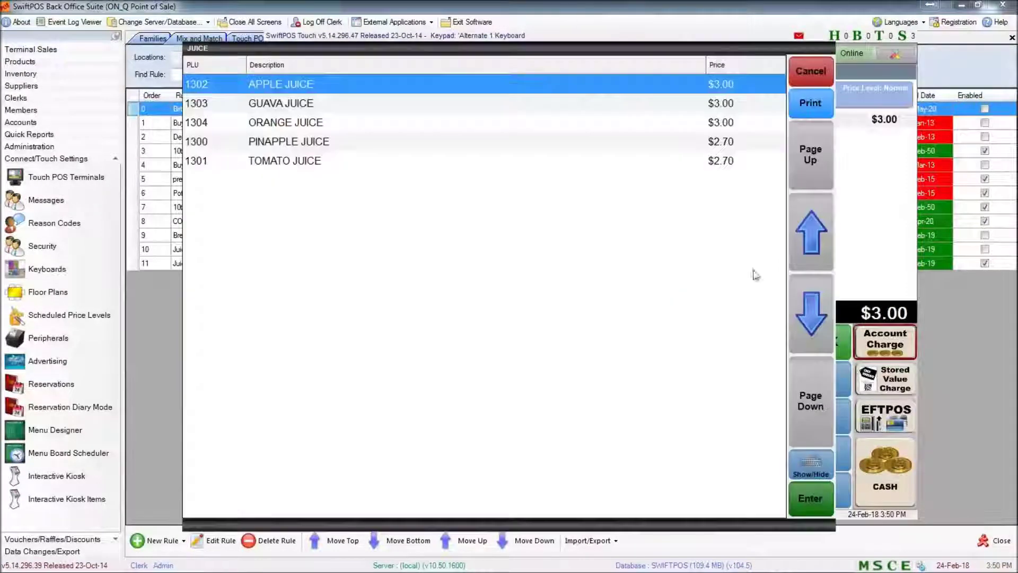
click(285, 140)
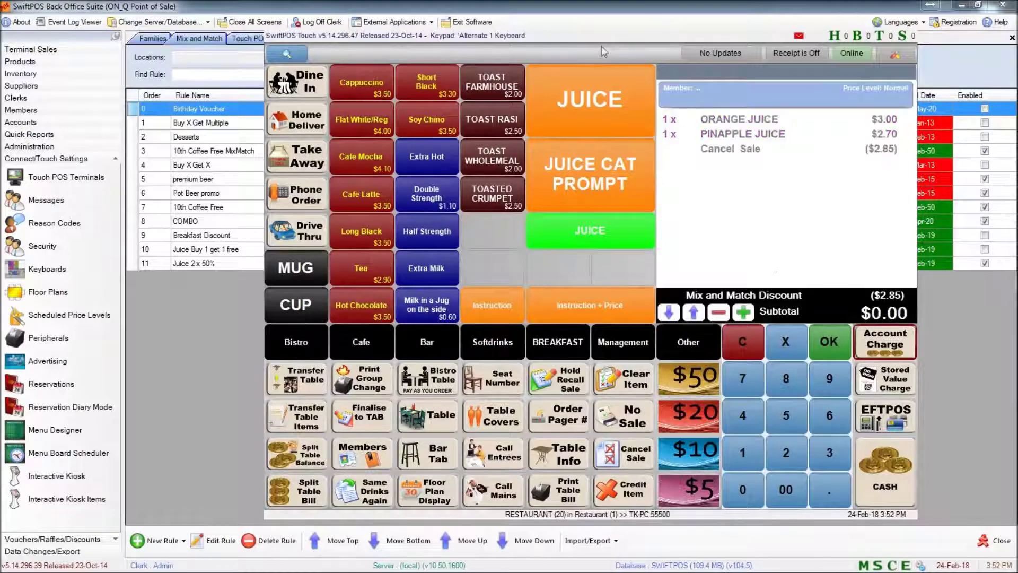
key(alt+F4)
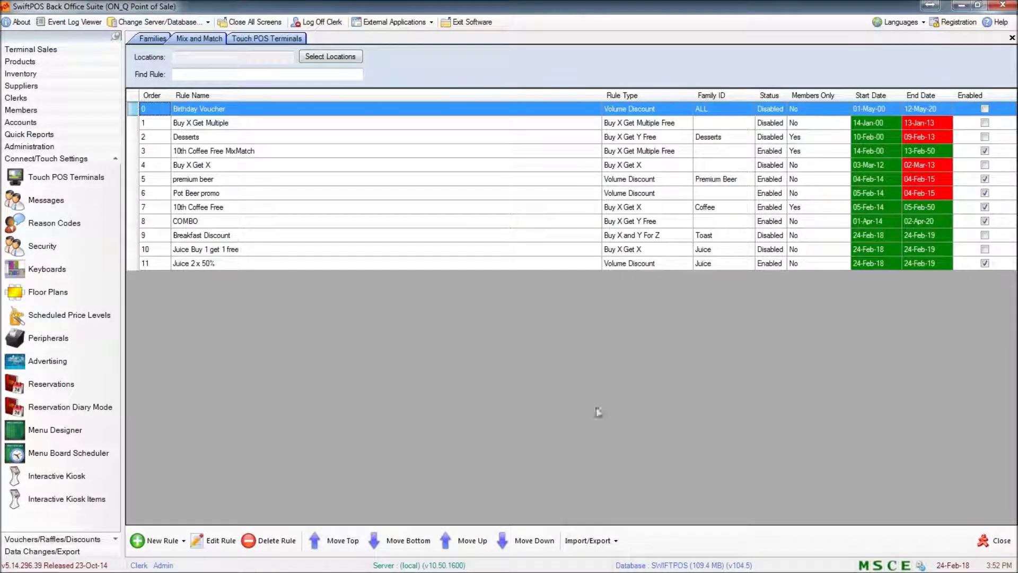
Step: Create a new Buy X Money Get Y offer with Coffee as X family and Juice as Y family
click(157, 541)
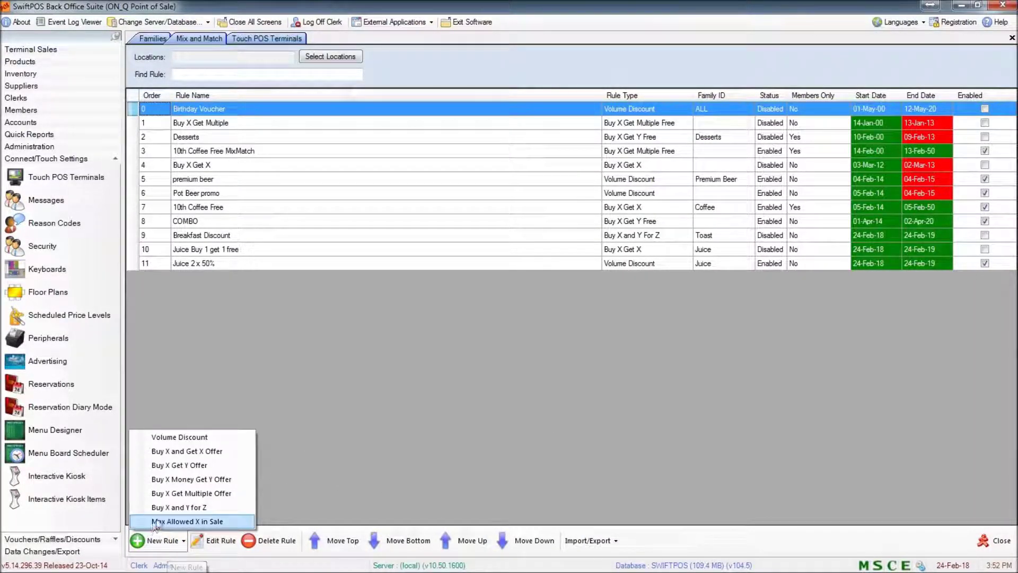
click(205, 479)
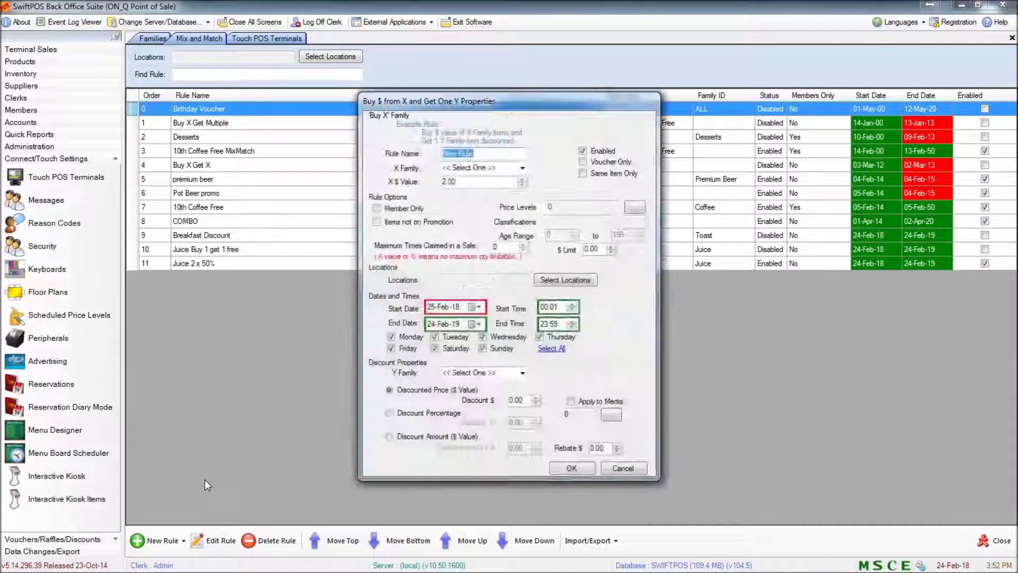
click(522, 169)
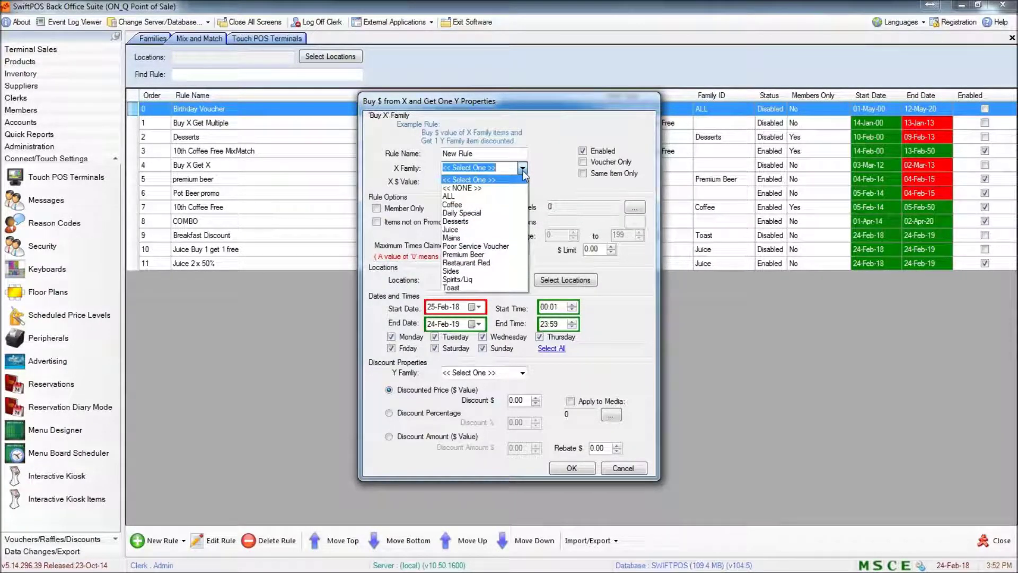
click(499, 205)
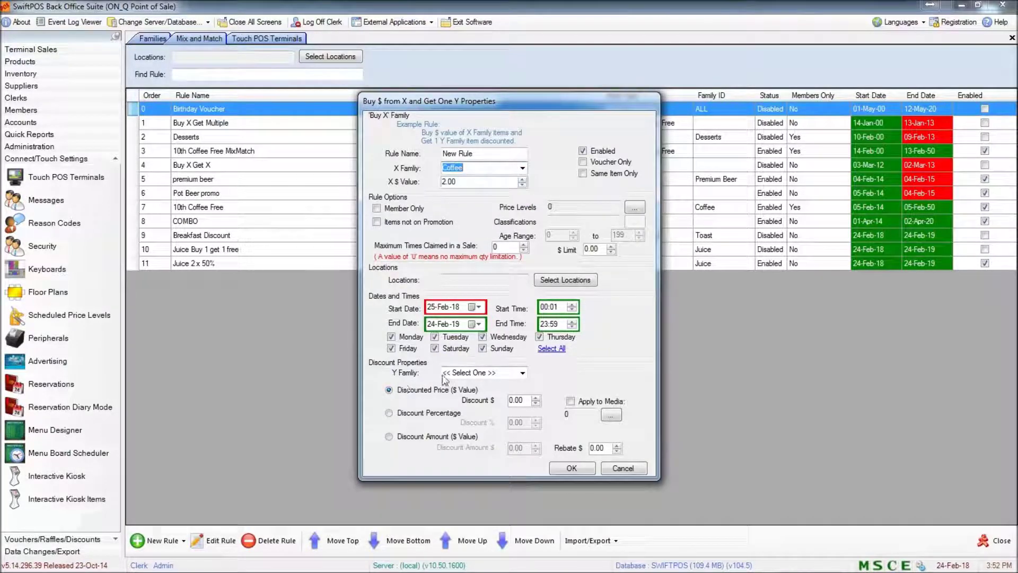
click(522, 372)
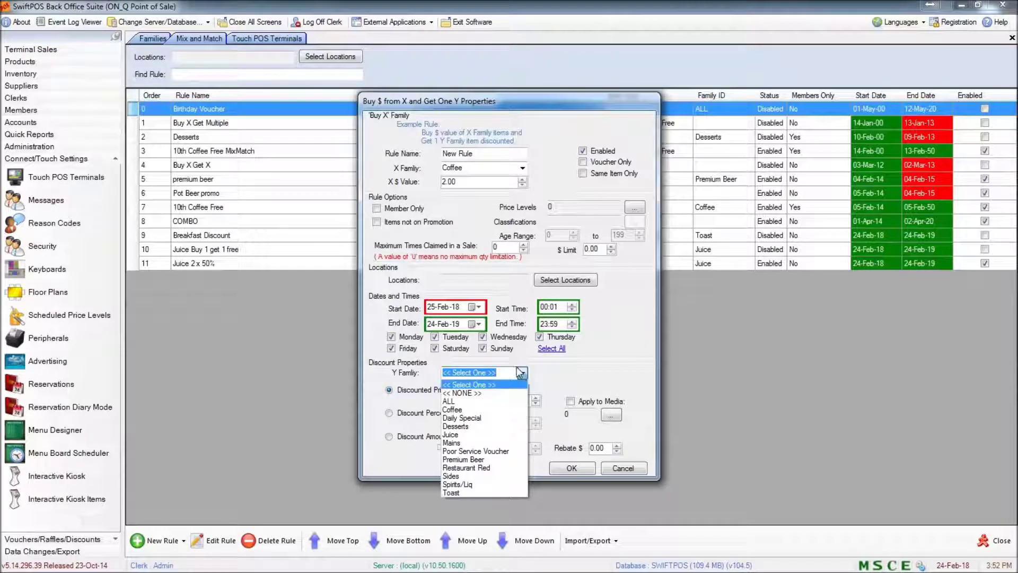
click(485, 435)
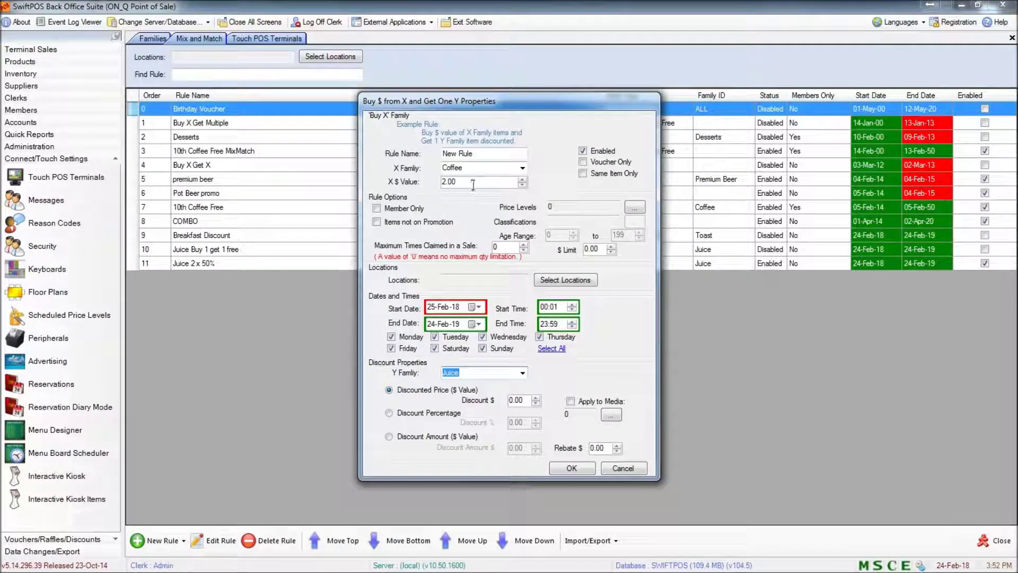
click(451, 182)
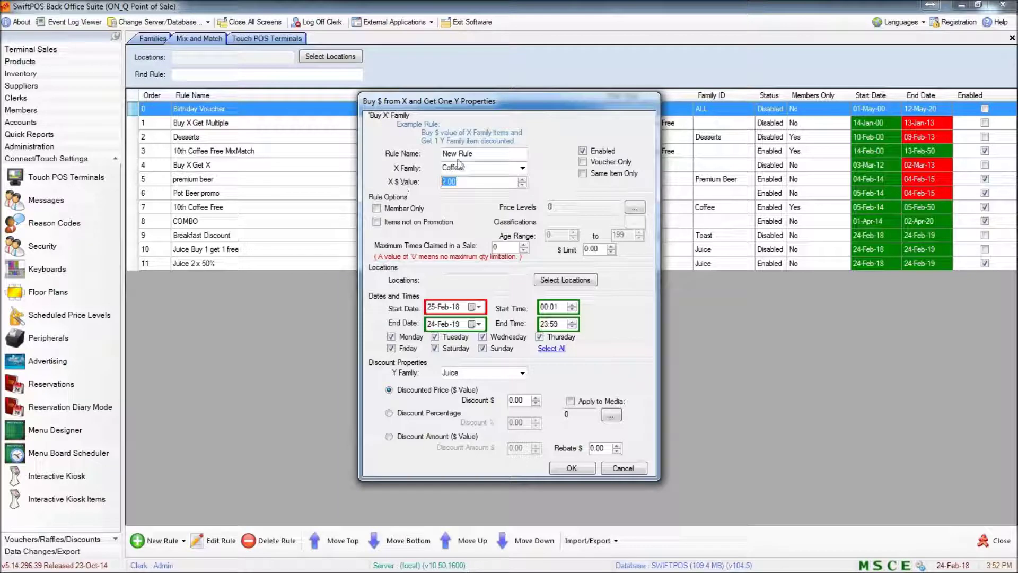
click(522, 168)
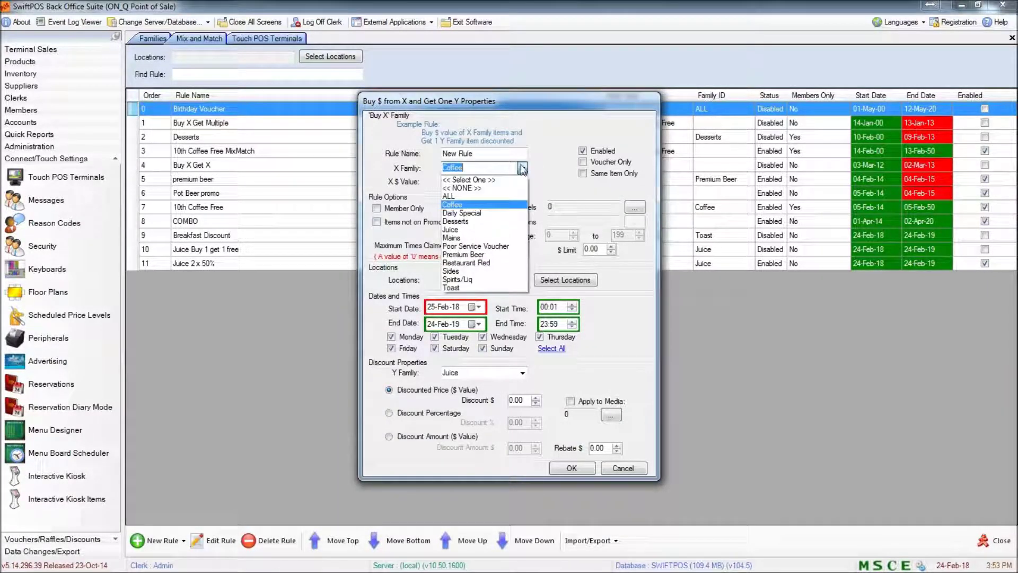
Step: Set X Family to ALL with a $30 spend, rewarding Coffee at a 100% discount
click(468, 200)
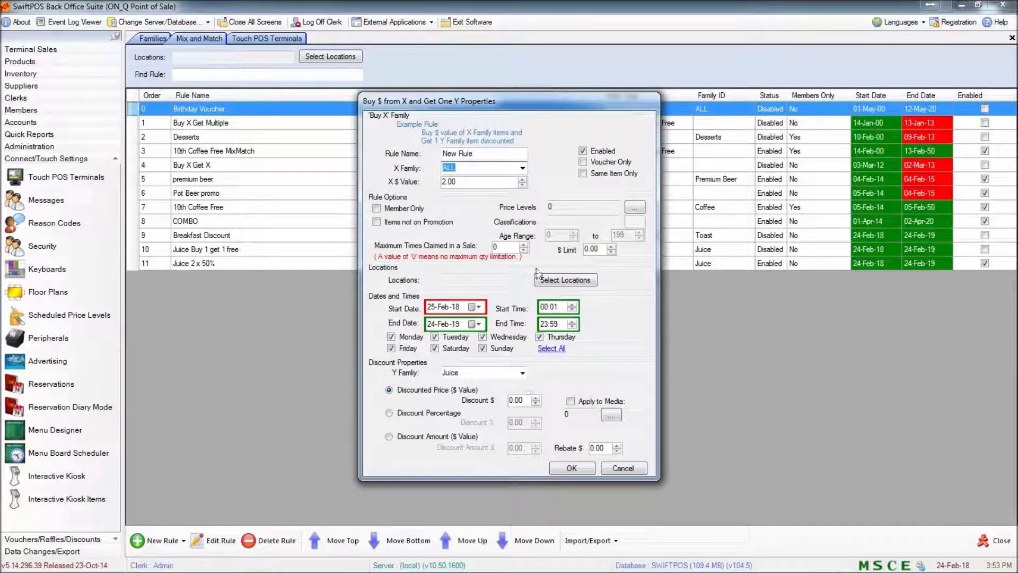
double_click(465, 183)
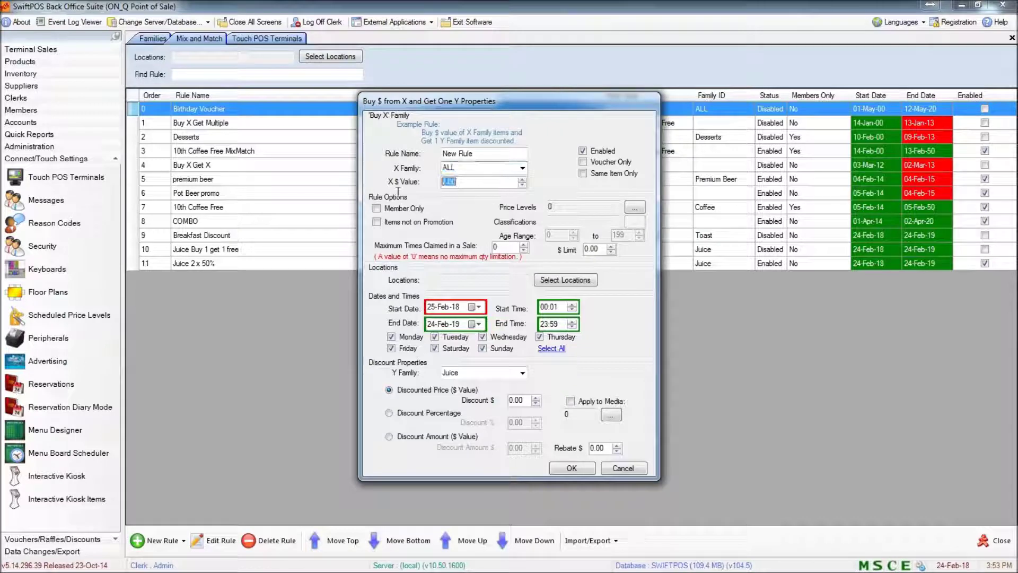
text(30.)
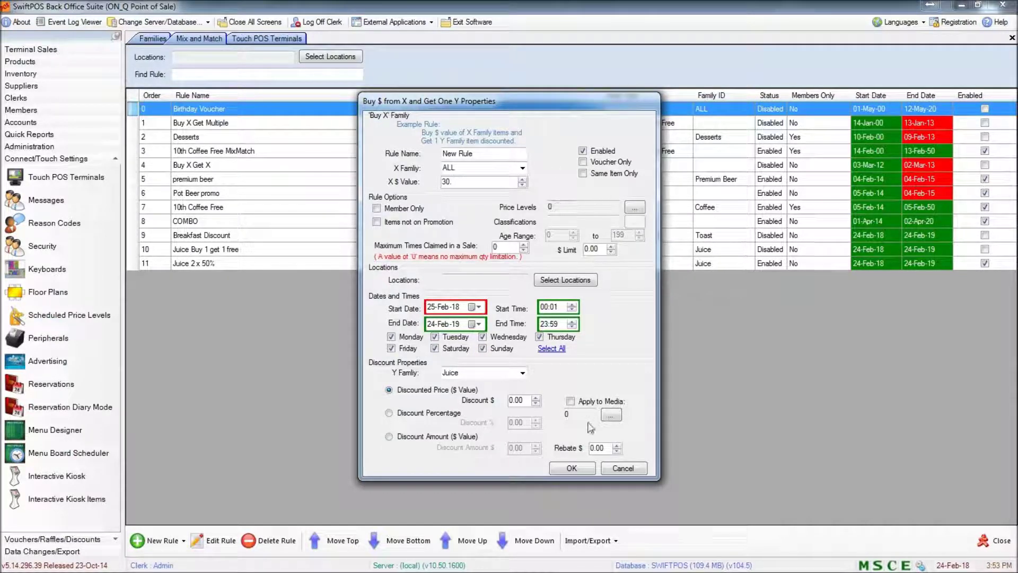
click(522, 373)
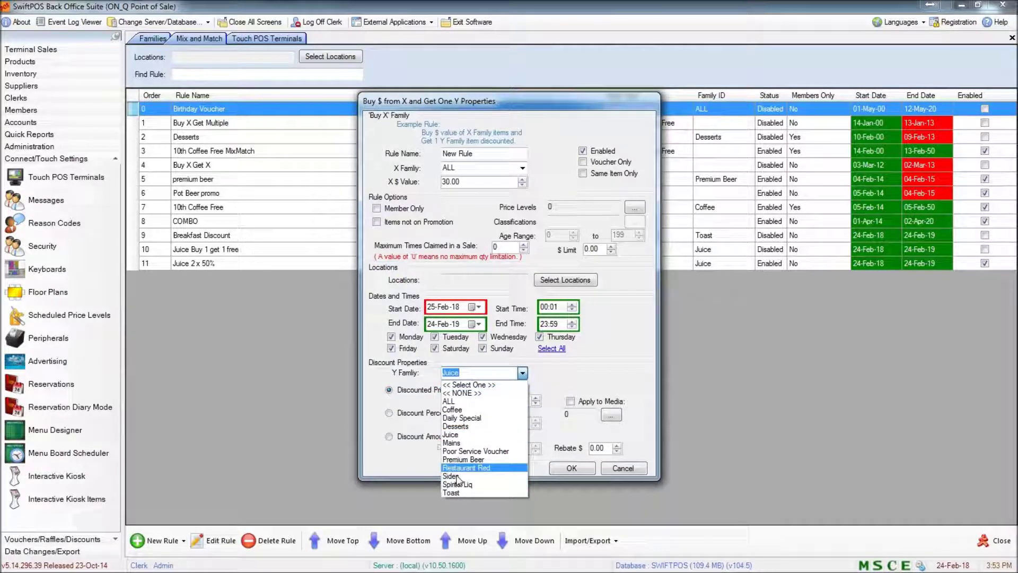
click(467, 410)
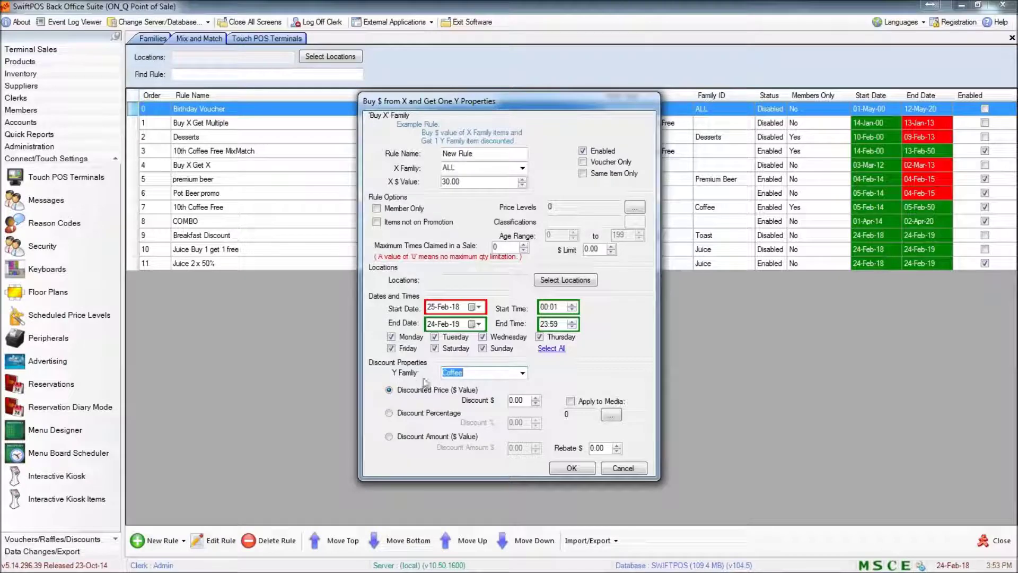
click(427, 415)
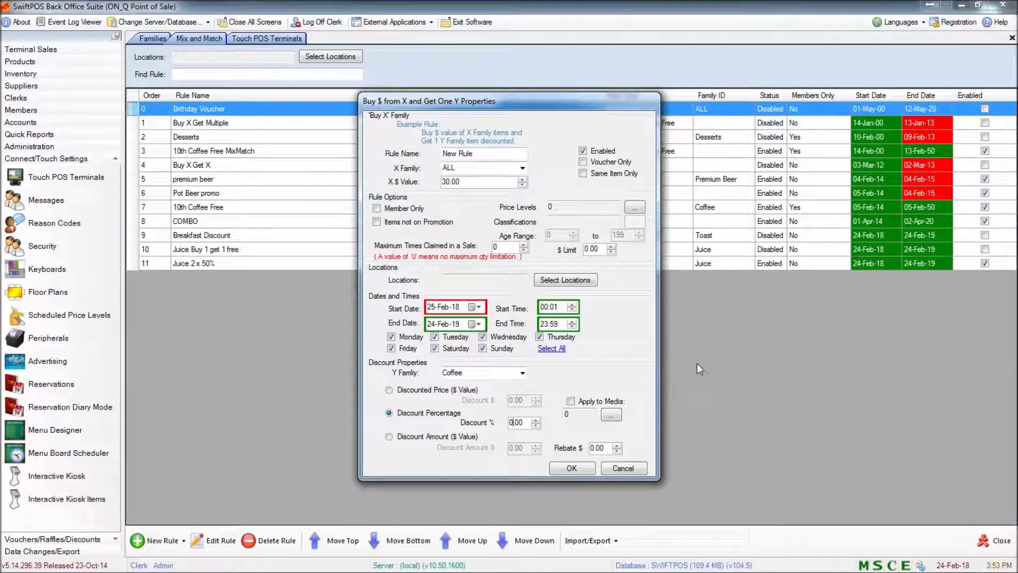
text(100)
Step: Discard the coffee offer and start a new Max Allowed X in Sale rule
click(637, 471)
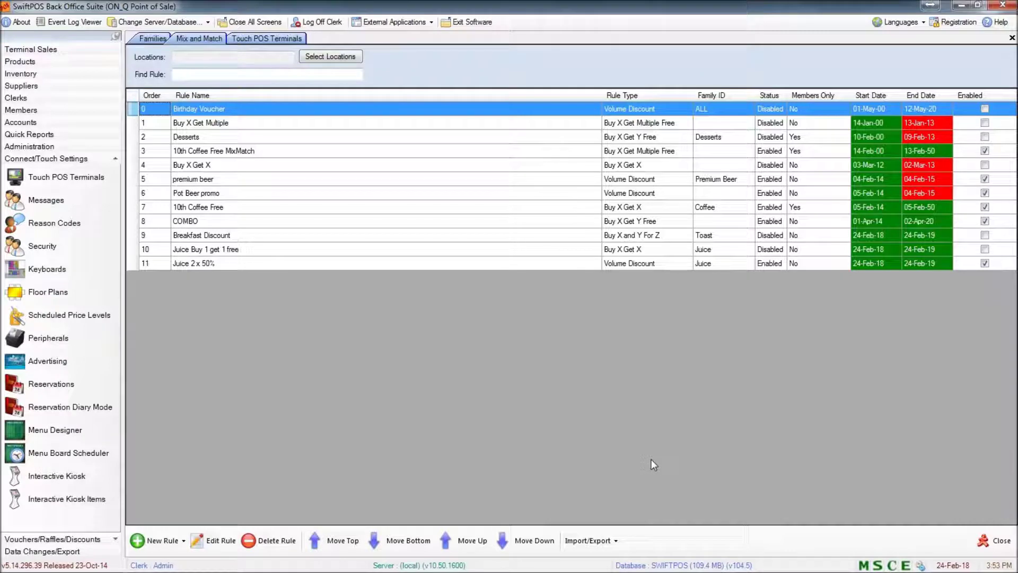
click(155, 535)
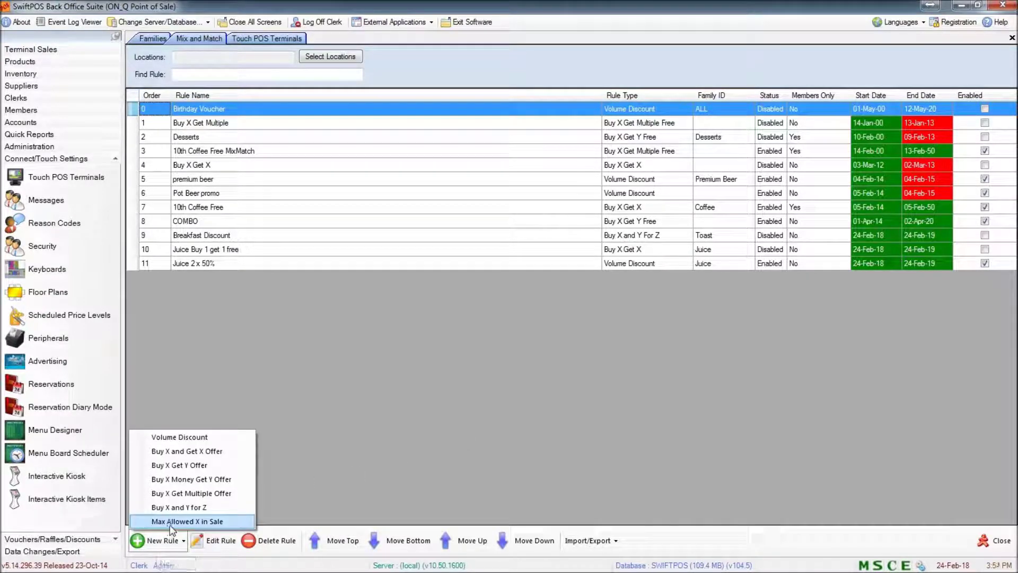
click(178, 522)
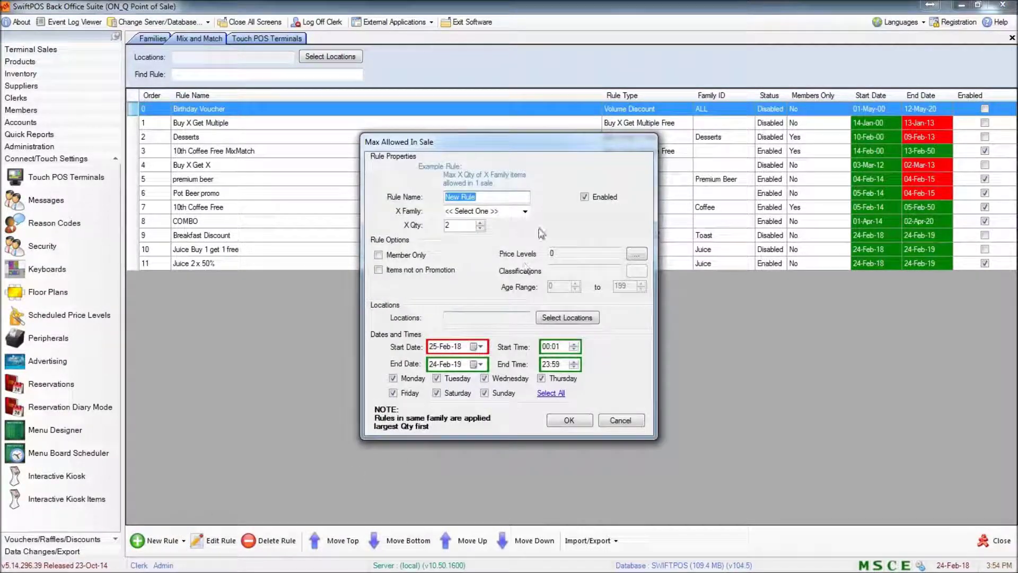
Step: Limit the Juice family to 3 per sale, then cancel the draft rule
click(524, 211)
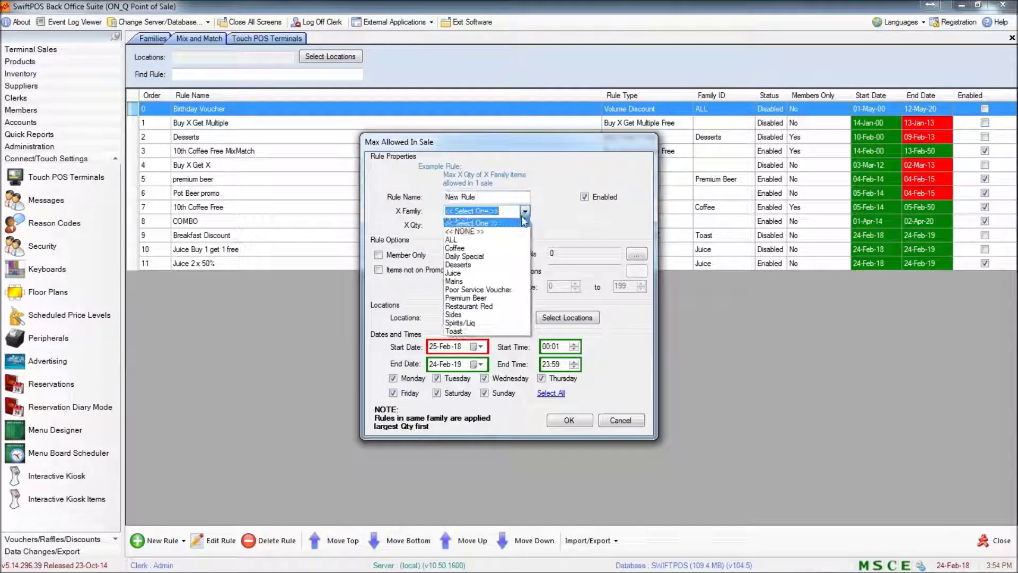
click(496, 275)
key(Tab)
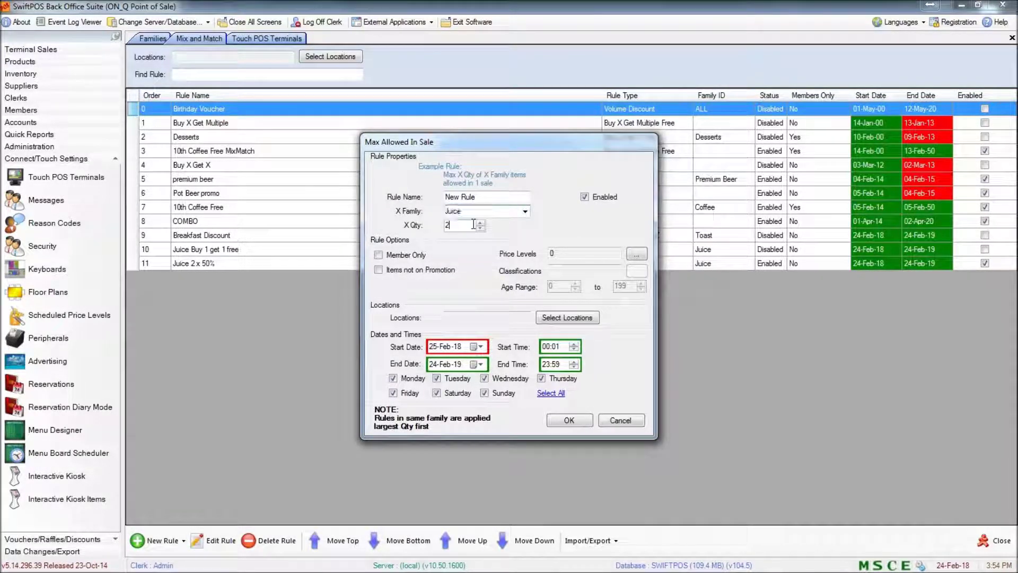
text(2)
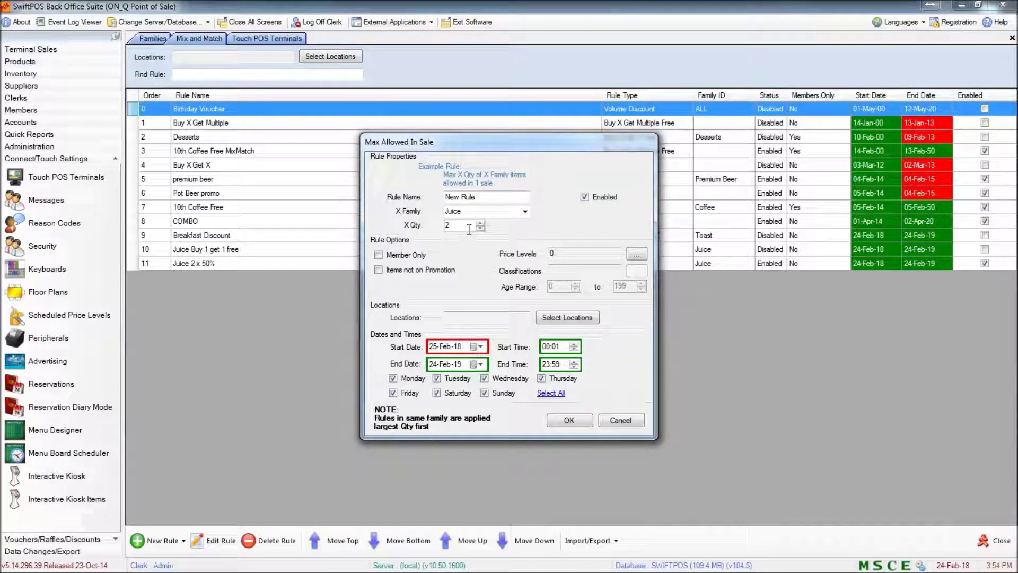
double_click(467, 225)
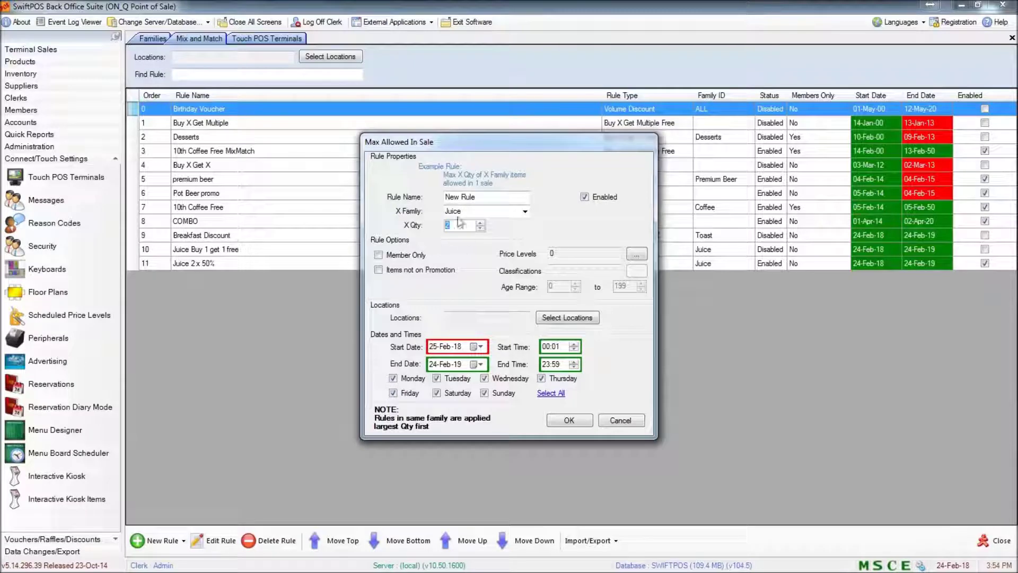
text(3)
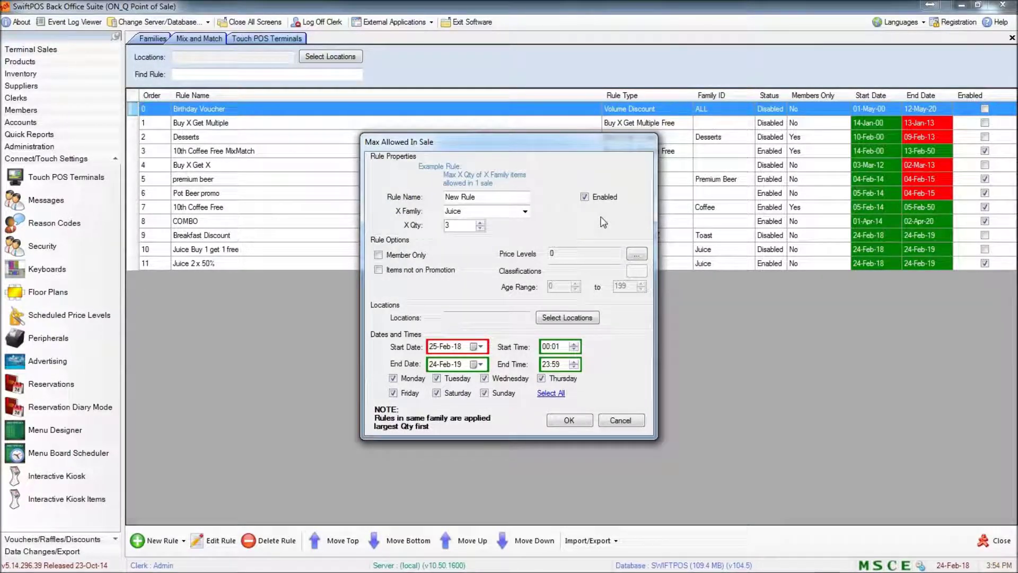
click(622, 421)
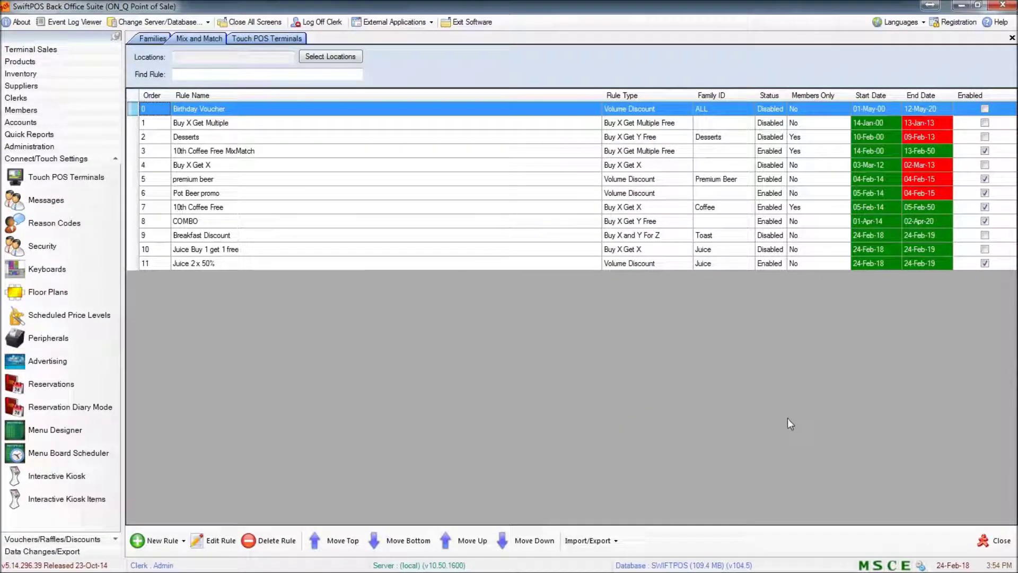